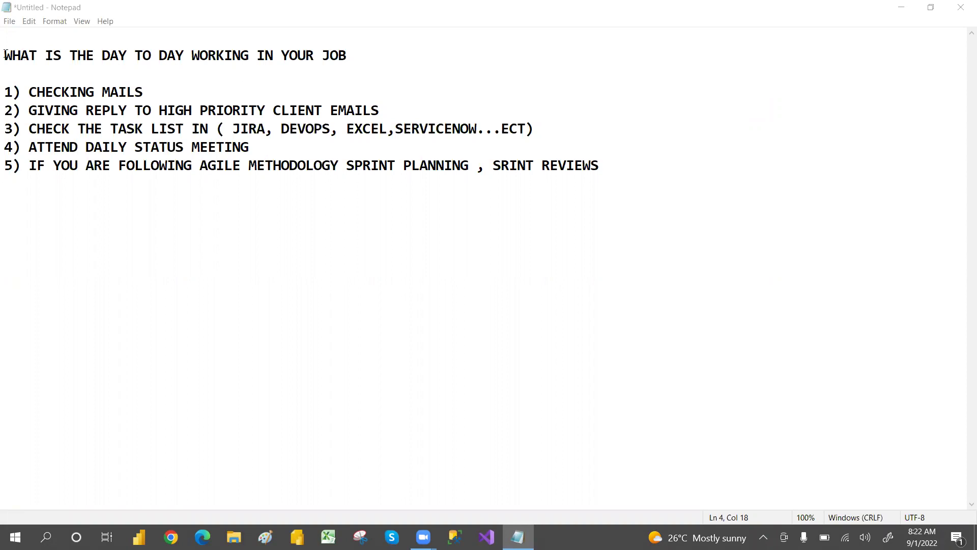
# Review the title question and list items 1 and 2 by highlighting them.
pyautogui.moveTo(6, 55); pyautogui.dragTo(361, 52)
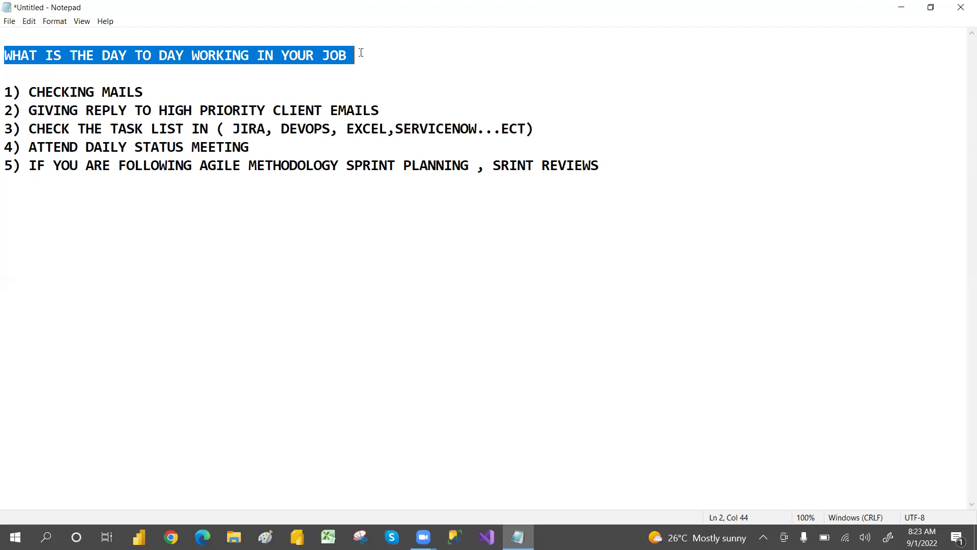
pyautogui.moveTo(3, 92)
pyautogui.mouseDown()
pyautogui.moveTo(282, 165)
pyautogui.moveTo(605, 170)
pyautogui.mouseUp()
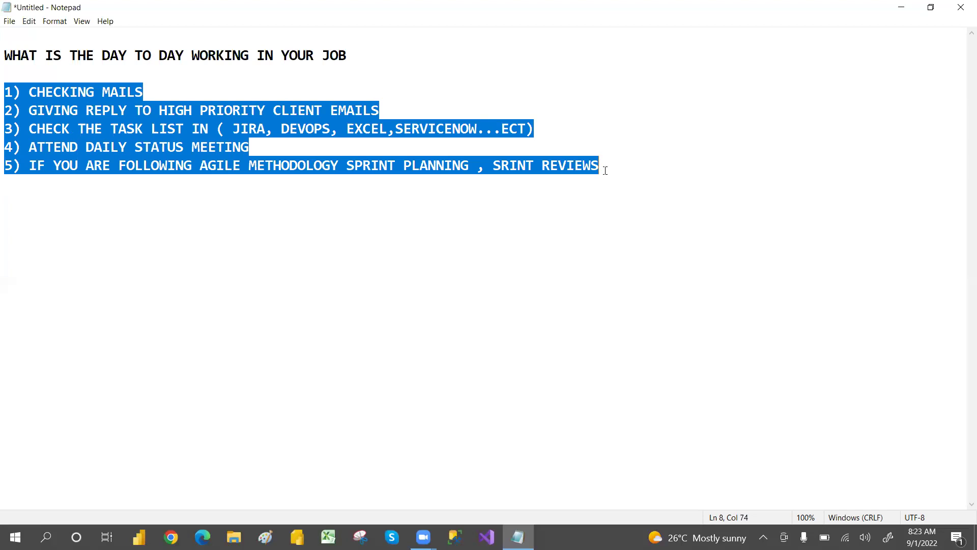
pyautogui.click(153, 108)
pyautogui.moveTo(34, 92); pyautogui.dragTo(144, 90)
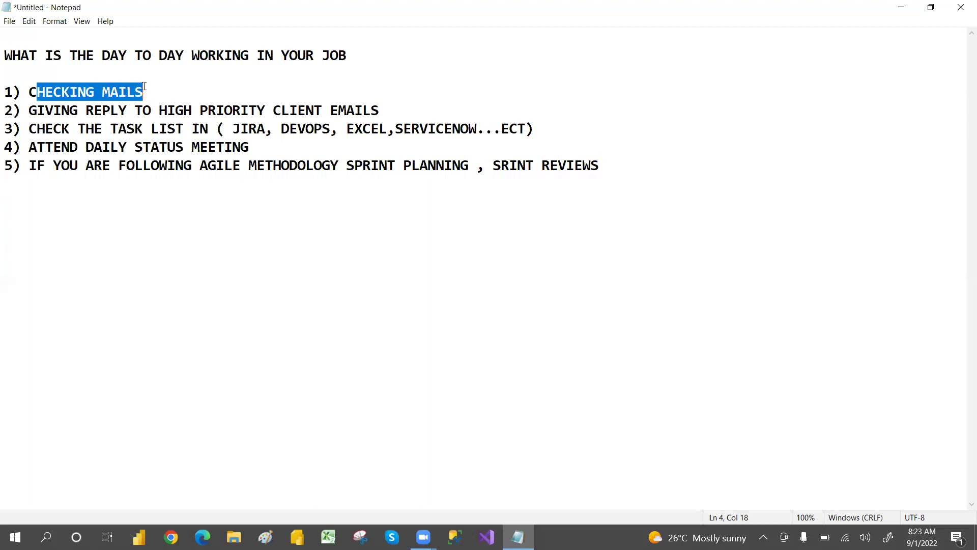
pyautogui.click(144, 87)
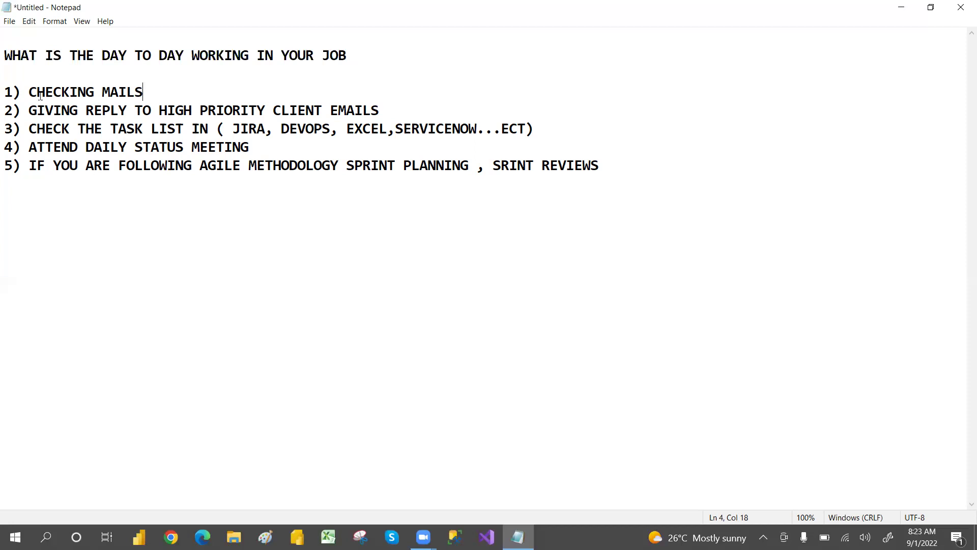
pyautogui.moveTo(28, 92); pyautogui.dragTo(143, 93)
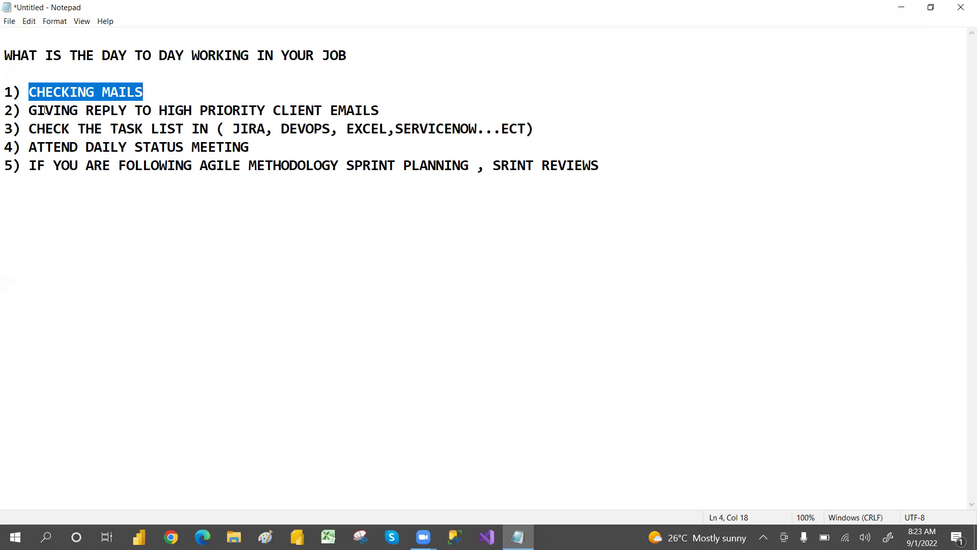
pyautogui.moveTo(26, 112); pyautogui.dragTo(384, 108)
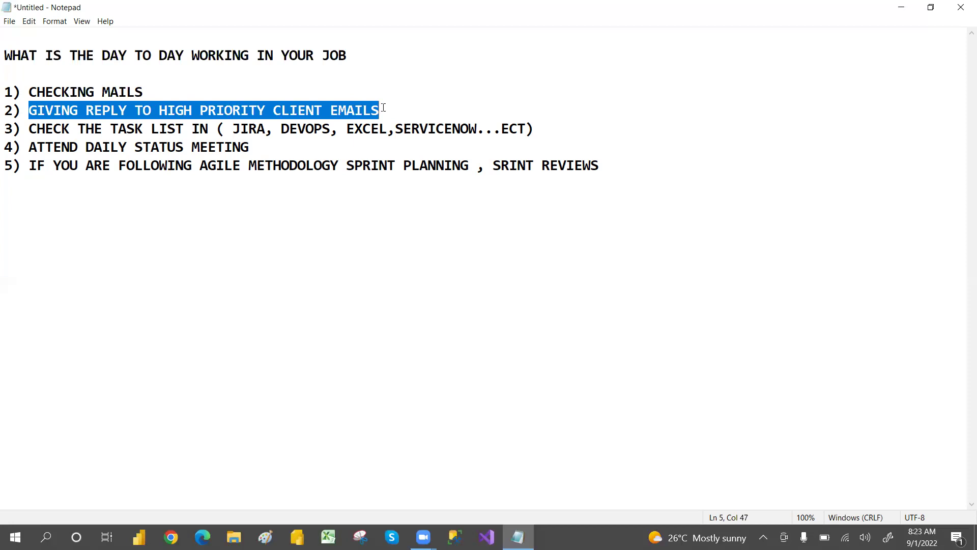
pyautogui.moveTo(384, 107); pyautogui.dragTo(6, 92)
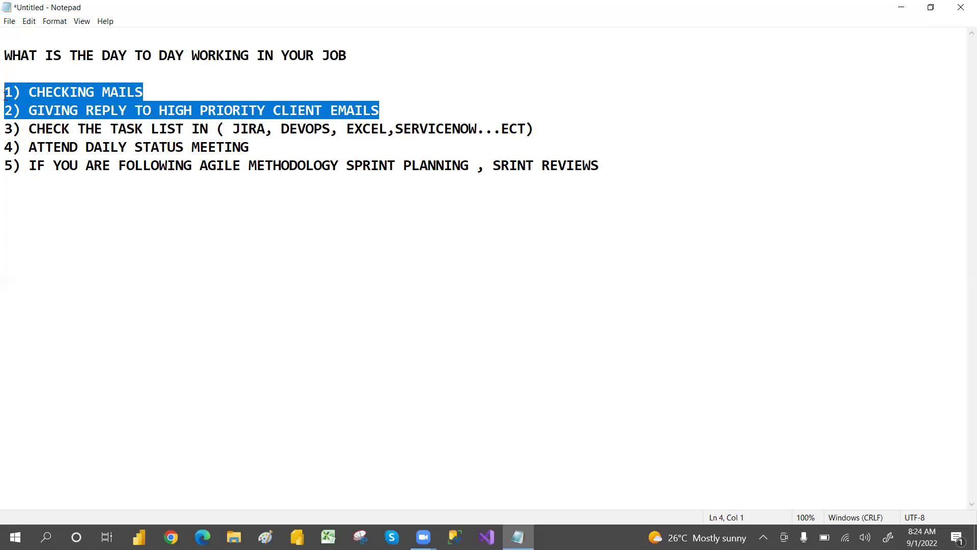
# Review item 3's tool list (JIRA, DEVOPS, EXCEL, SERVICENOW) by highlighting its words.
pyautogui.moveTo(28, 128); pyautogui.dragTo(265, 129)
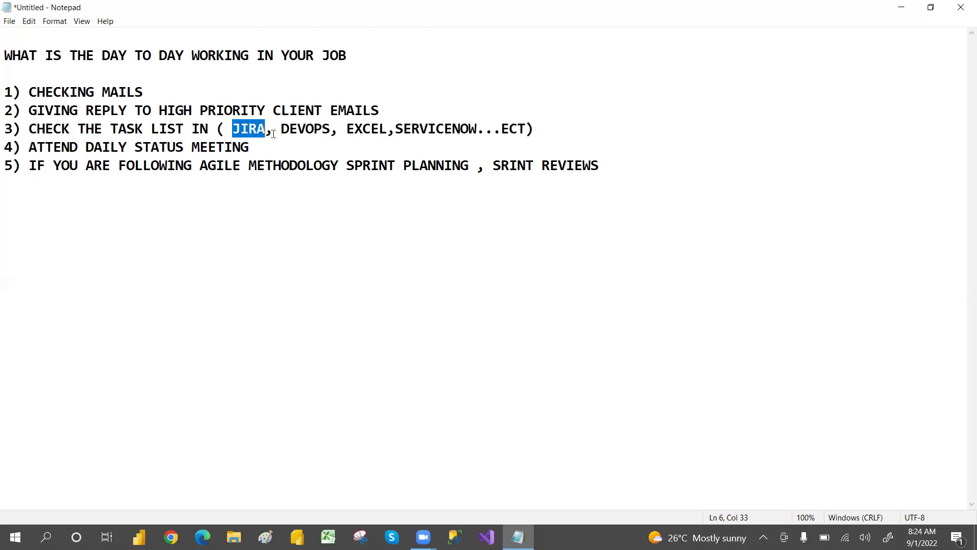
pyautogui.moveTo(273, 134); pyautogui.dragTo(390, 131)
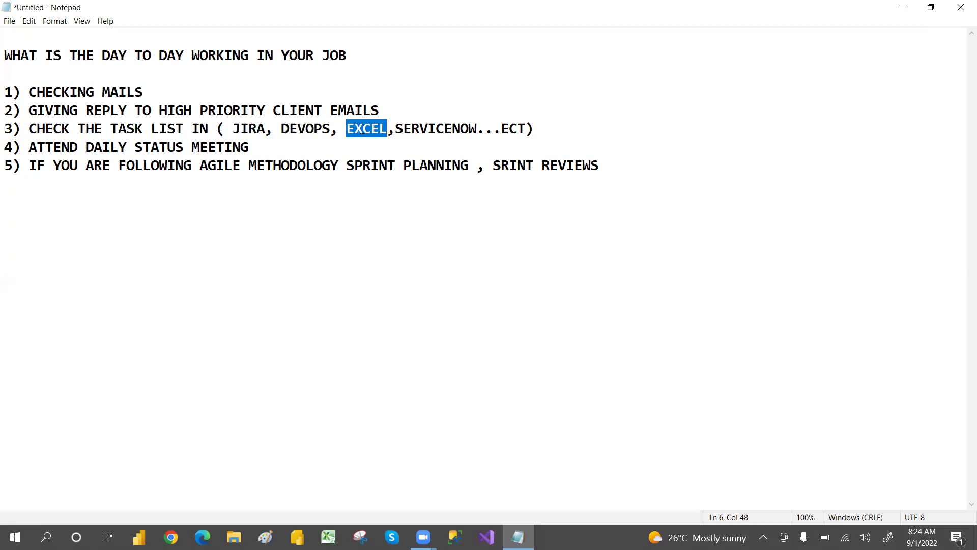
pyautogui.hotkey('shift', 'End')
pyautogui.click(363, 130)
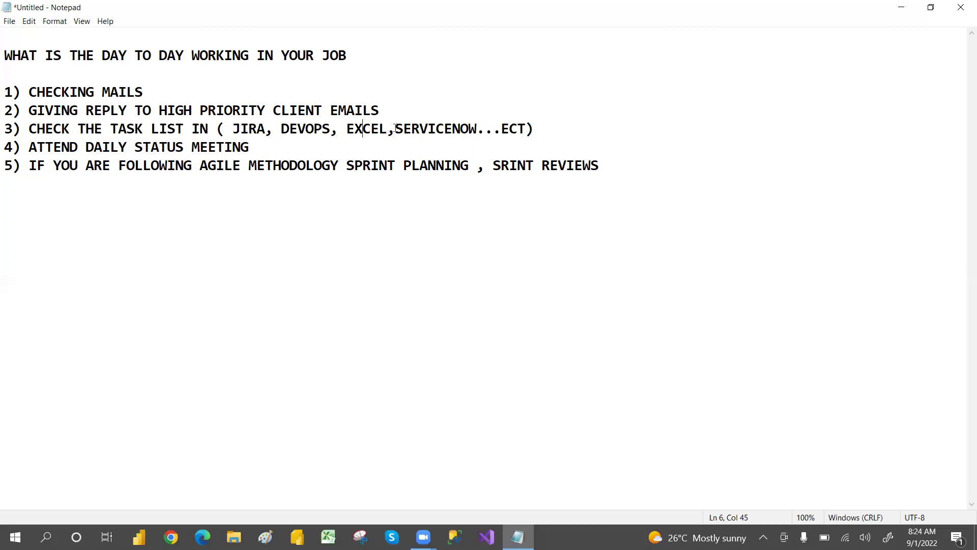
pyautogui.moveTo(395, 130); pyautogui.dragTo(477, 129)
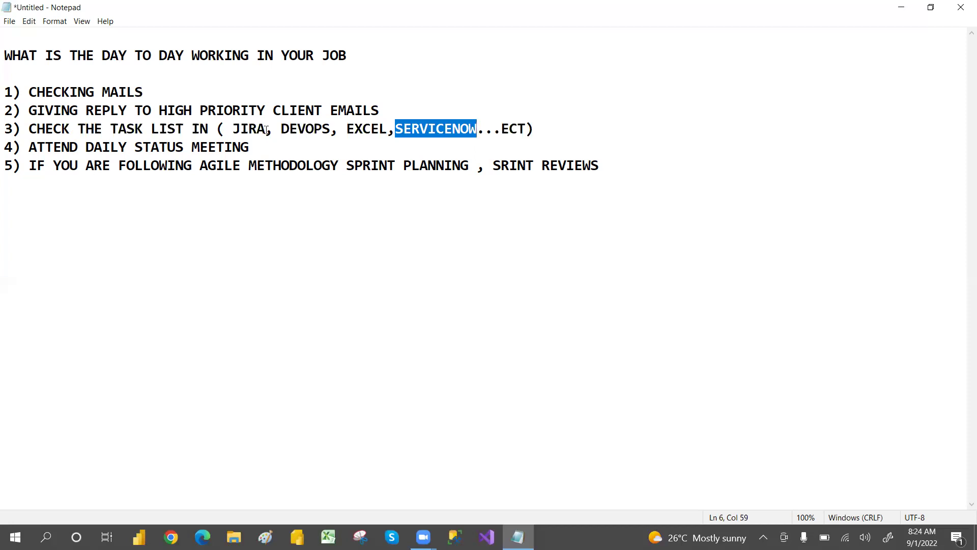
pyautogui.moveTo(232, 129); pyautogui.dragTo(475, 126)
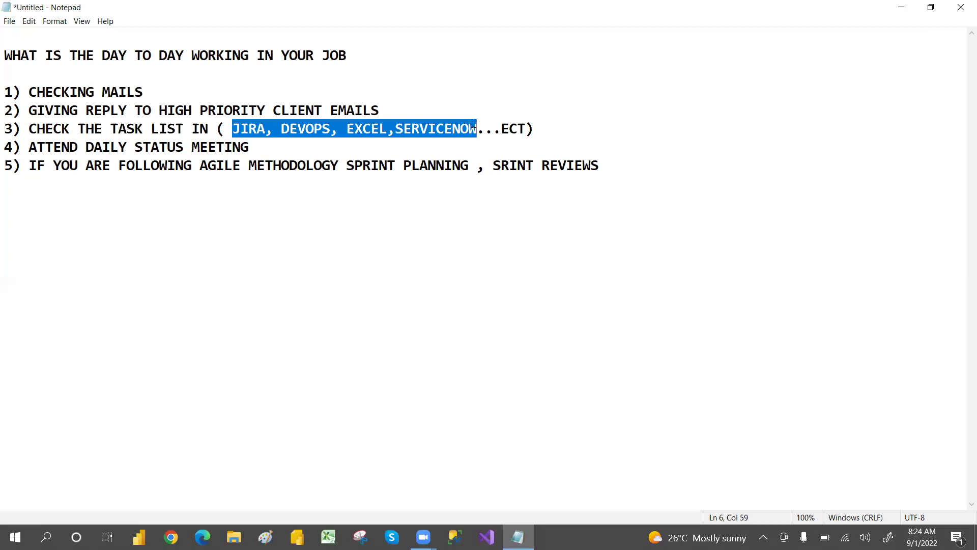
pyautogui.click(343, 147)
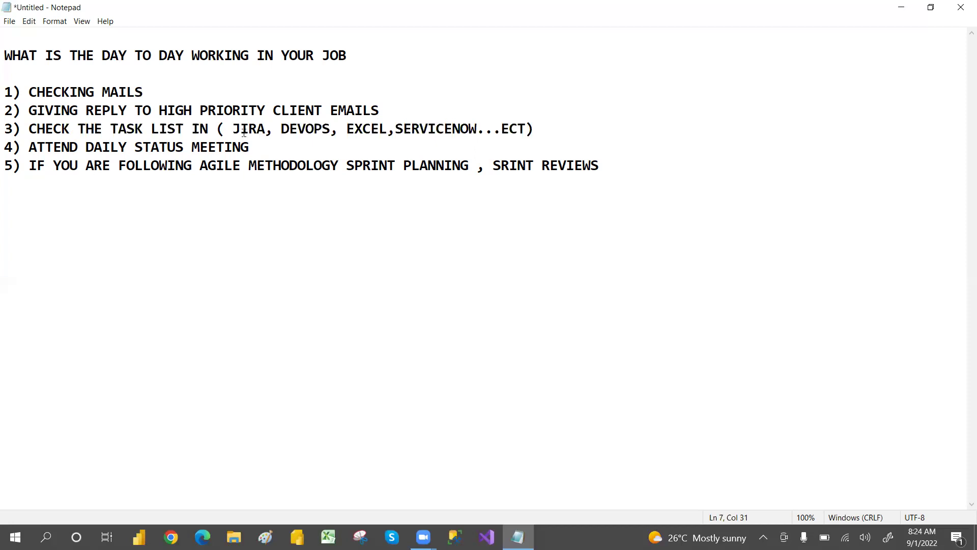
pyautogui.moveTo(232, 129); pyautogui.dragTo(265, 128)
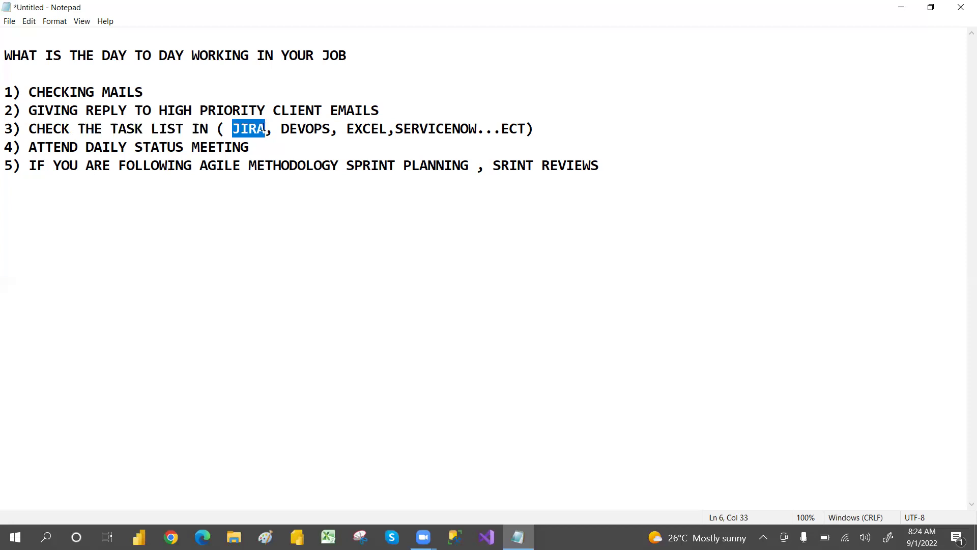
pyautogui.click(265, 129)
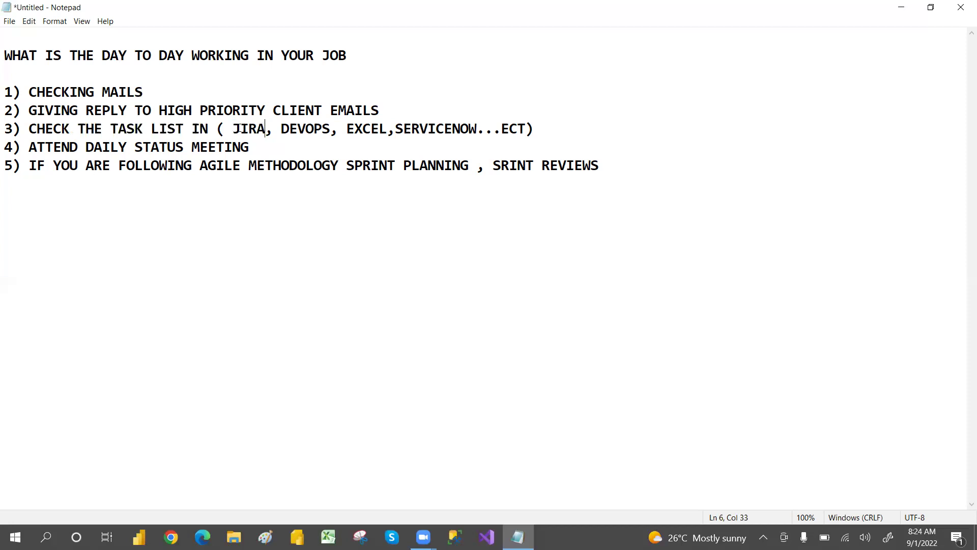
pyautogui.moveTo(232, 129); pyautogui.dragTo(266, 128)
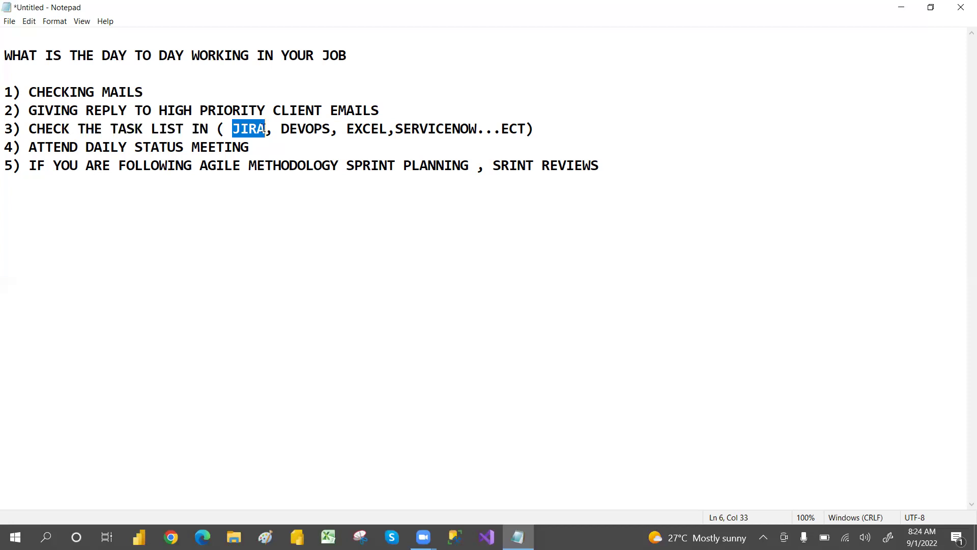
pyautogui.click(265, 128)
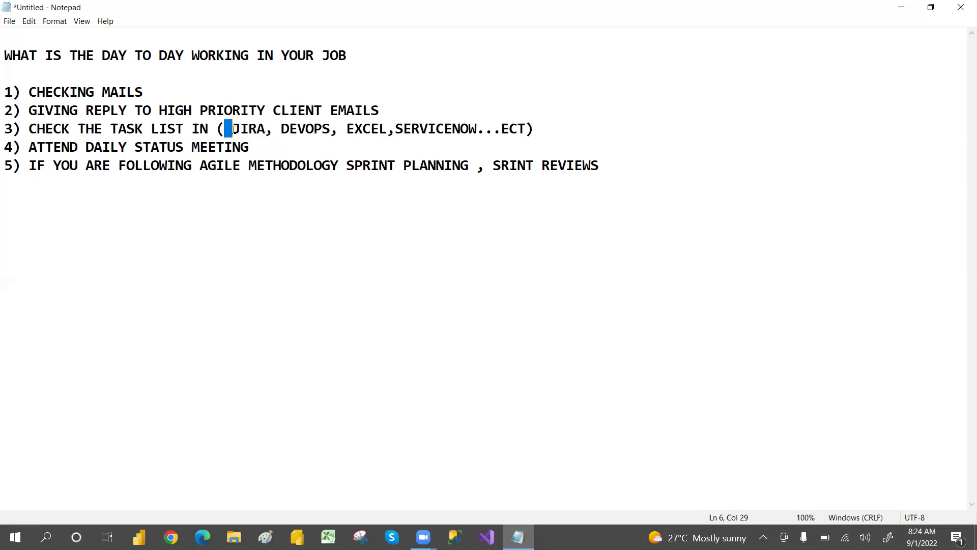
pyautogui.moveTo(225, 129); pyautogui.dragTo(266, 128)
# Add a Tab-indented 'DEV1 --> TASK1,TASK2,TASK3...' line beneath item 3.
pyautogui.click(536, 129)
pyautogui.press('Return')
pyautogui.press('Tab')
pyautogui.press('Tab')
pyautogui.write('DEV')
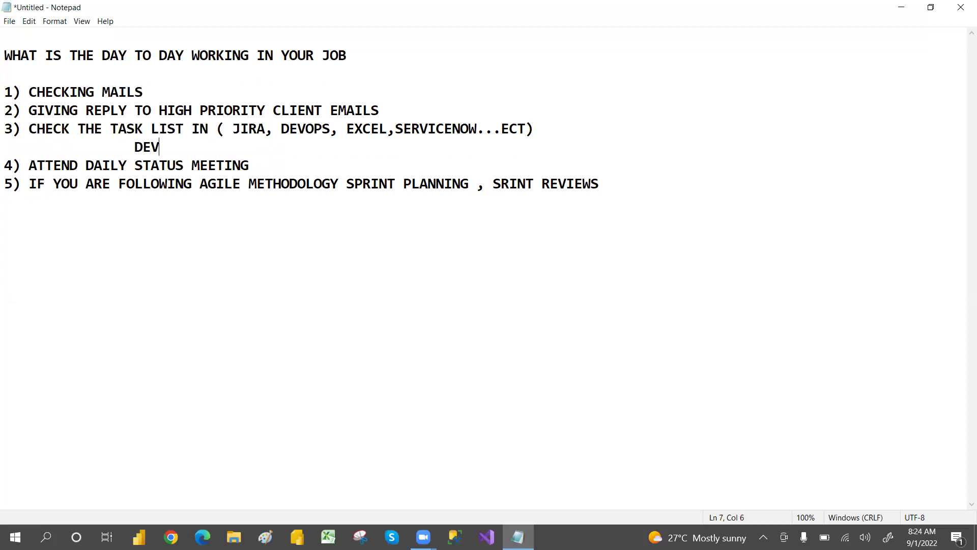
pyautogui.write('1 --')
pyautogui.write('> TASK1')
pyautogui.write(',TASK')
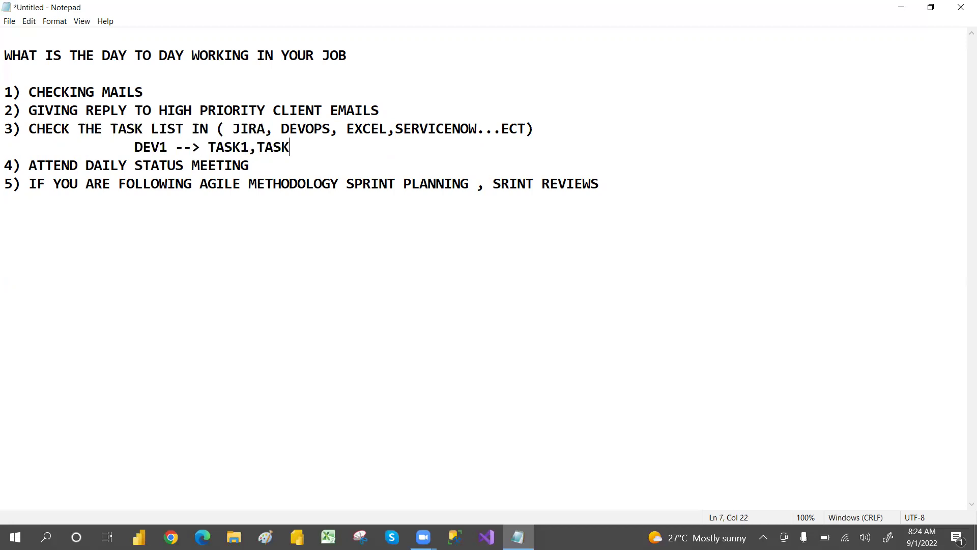
pyautogui.write('2,TASK')
pyautogui.write('3...')
pyautogui.moveTo(134, 146); pyautogui.dragTo(361, 149)
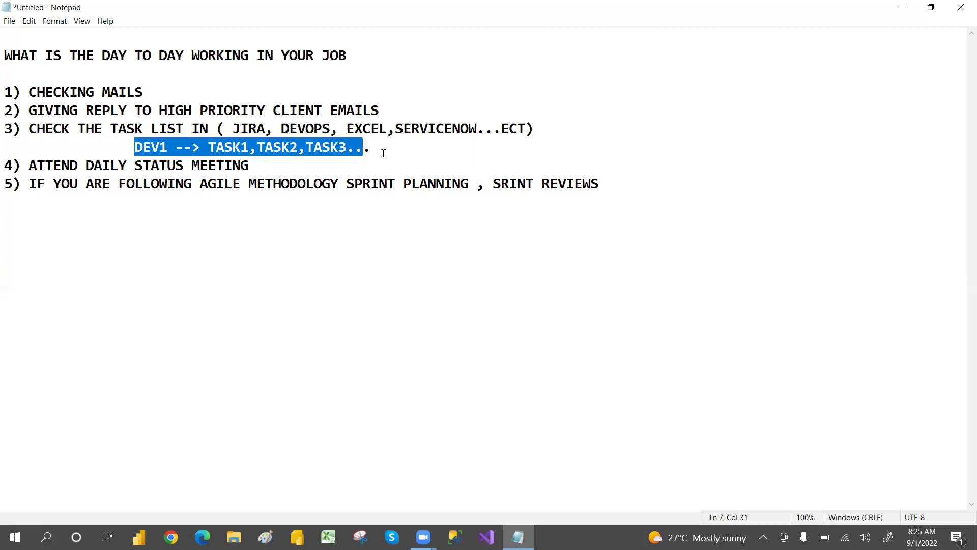
pyautogui.click(384, 152)
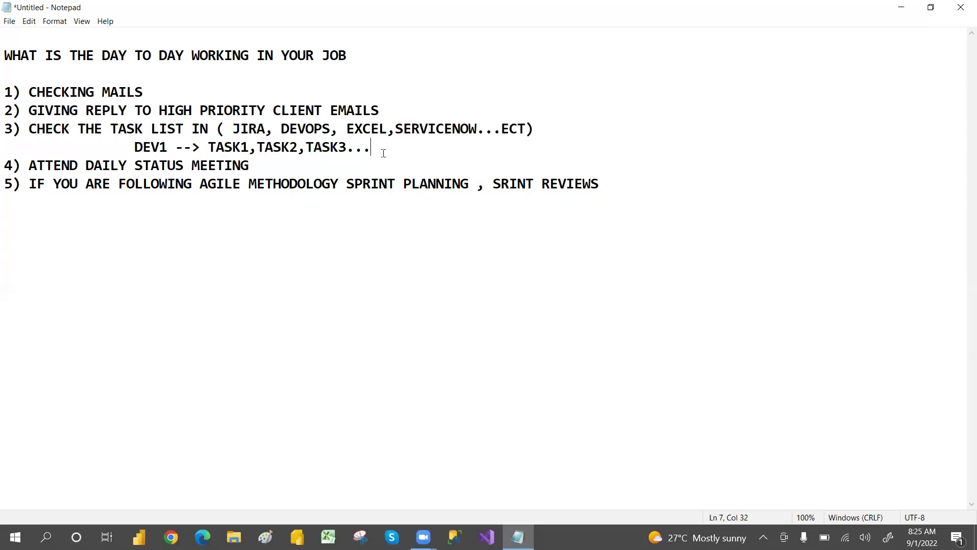
pyautogui.moveTo(200, 146)
pyautogui.mouseDown()
pyautogui.moveTo(142, 147)
pyautogui.moveTo(372, 147)
pyautogui.mouseUp()
pyautogui.click(371, 146)
# Check TASK1, TASK2 and TASK3 on the DEV1 line, then item 4.
pyautogui.moveTo(209, 146); pyautogui.dragTo(304, 148)
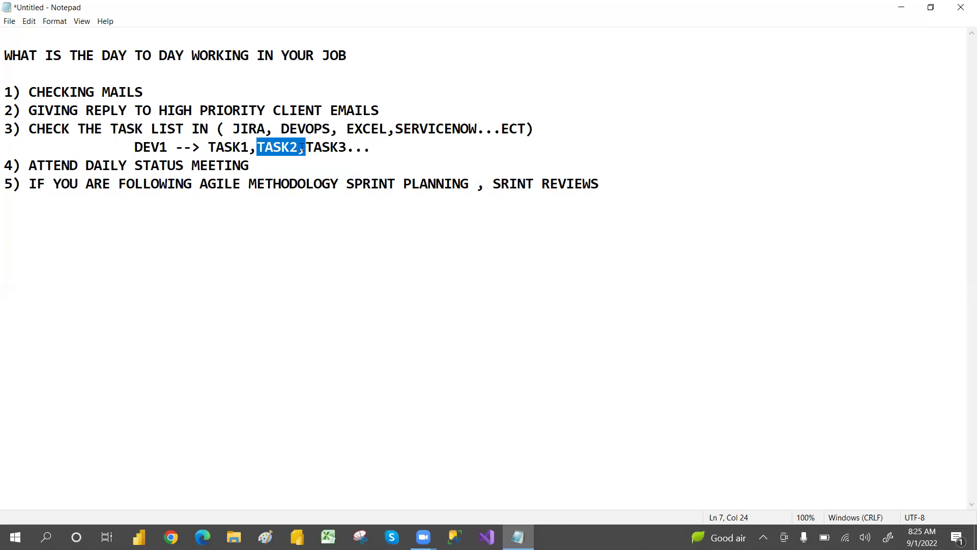
pyautogui.moveTo(208, 146)
pyautogui.mouseDown()
pyautogui.moveTo(347, 147)
pyautogui.moveTo(136, 147)
pyautogui.mouseUp()
pyautogui.click(367, 146)
pyautogui.click(136, 147)
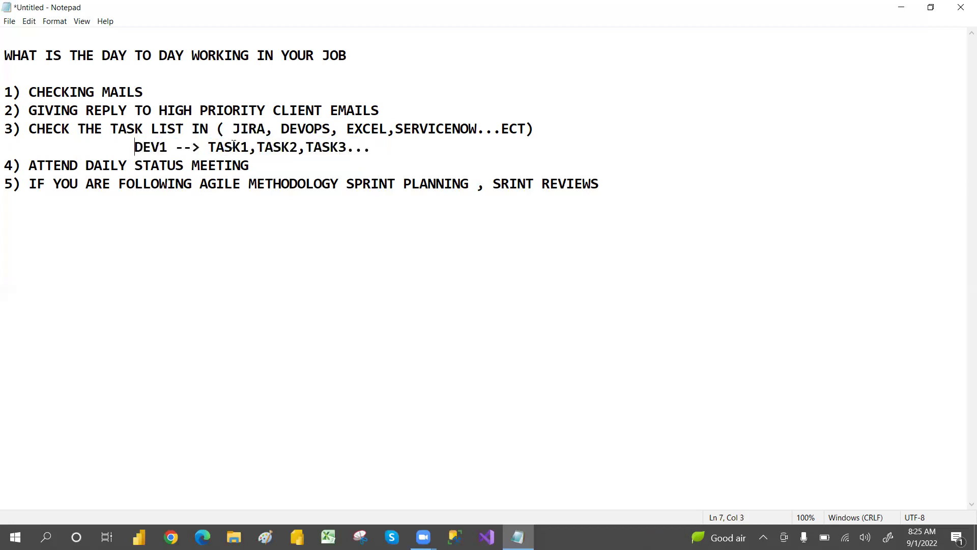
pyautogui.moveTo(306, 146); pyautogui.dragTo(376, 148)
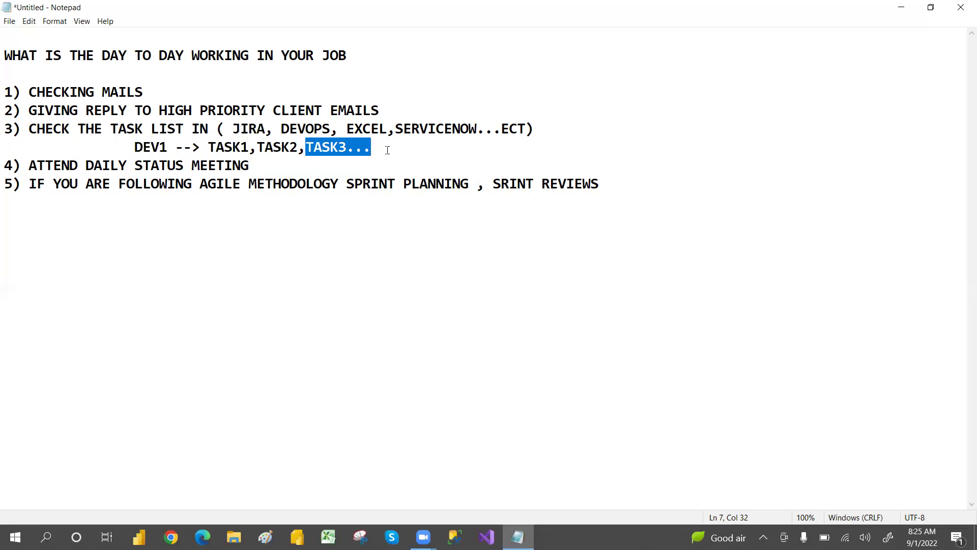
pyautogui.moveTo(4, 128); pyautogui.dragTo(376, 146)
pyautogui.press('Down')
pyautogui.press('Down')
pyautogui.press('Down')
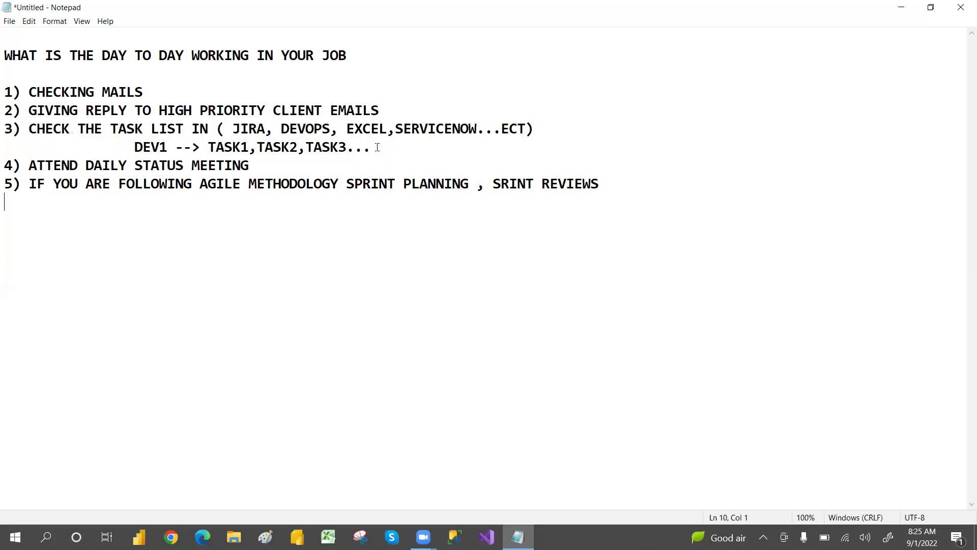
pyautogui.moveTo(6, 165); pyautogui.dragTo(258, 167)
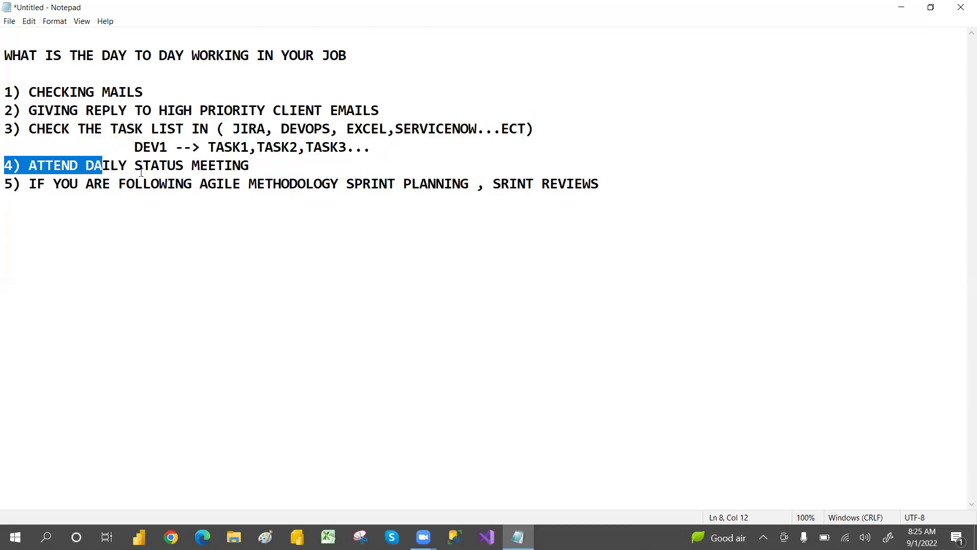
# Make item 4 read 'ATTEND DAILY STATUS MEETING: --' with an empty line before item 5.
pyautogui.click(258, 167)
pyautogui.write(': --')
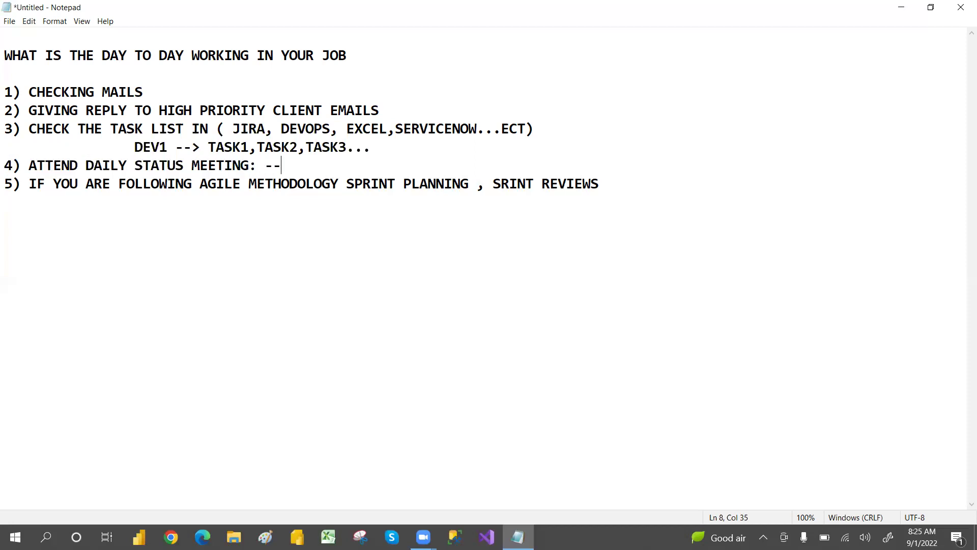
pyautogui.press('Return')
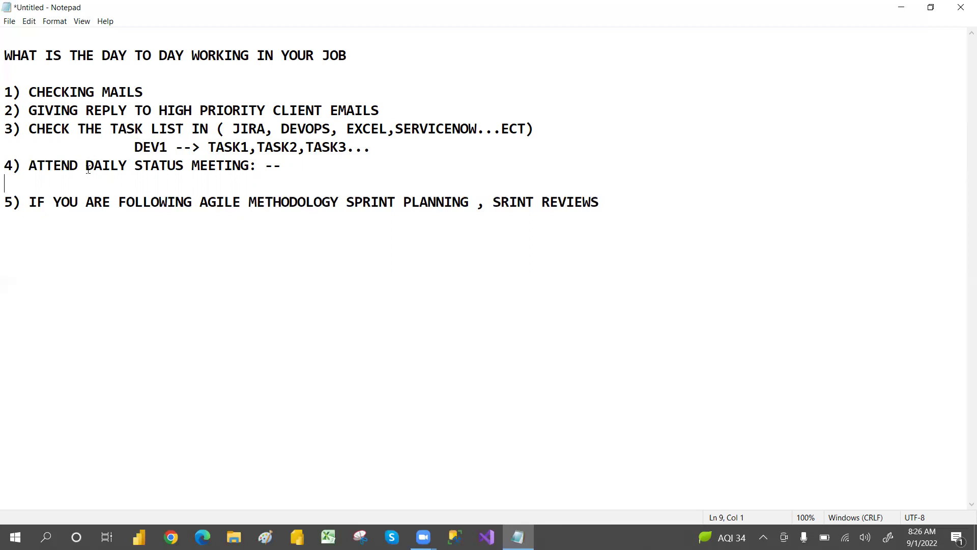
pyautogui.moveTo(28, 166); pyautogui.dragTo(292, 168)
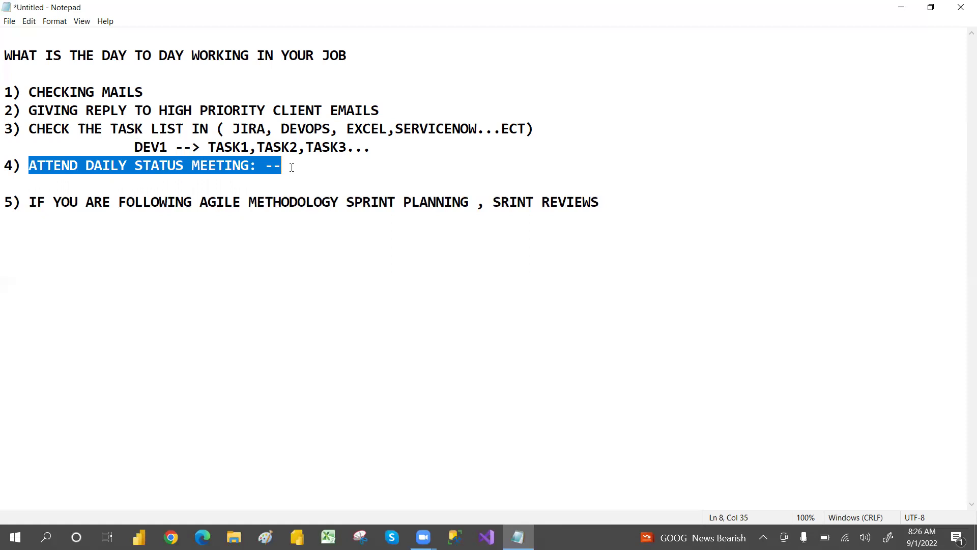
pyautogui.click(292, 167)
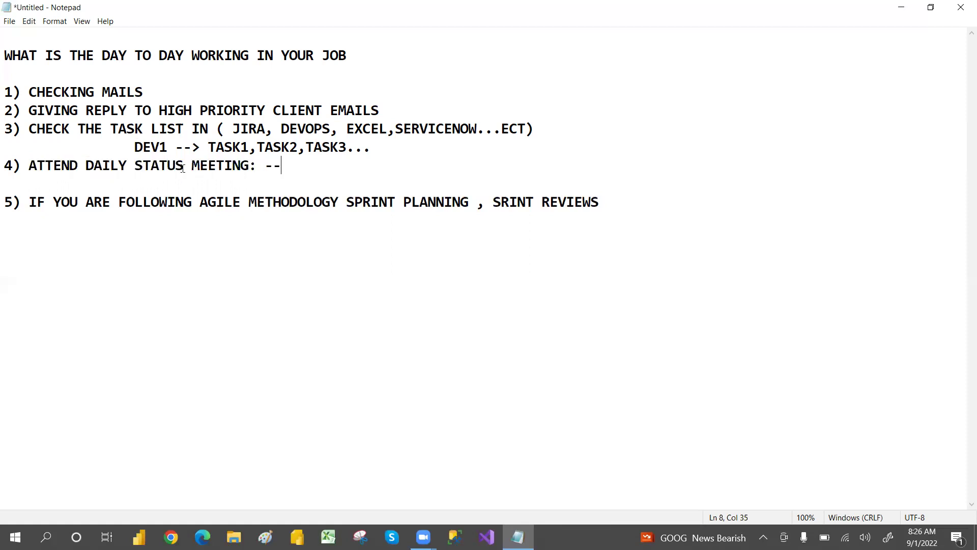
pyautogui.moveTo(23, 166); pyautogui.dragTo(284, 167)
pyautogui.click(285, 166)
# Add 'RETRO SEPECTIVE' on a new line after 'SRINT REVIEWS' in item 5.
pyautogui.moveTo(5, 204); pyautogui.dragTo(600, 203)
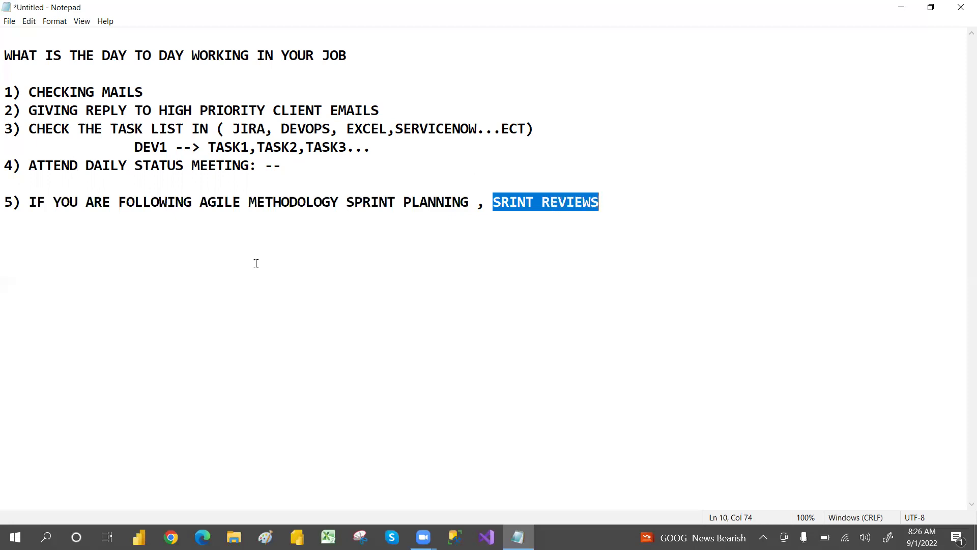
pyautogui.click(27, 235)
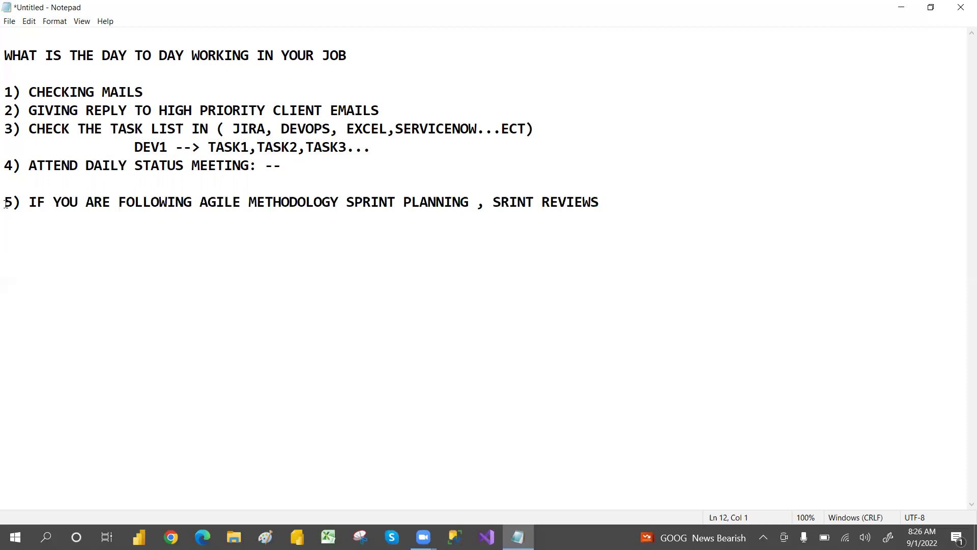
pyautogui.moveTo(5, 203); pyautogui.dragTo(605, 202)
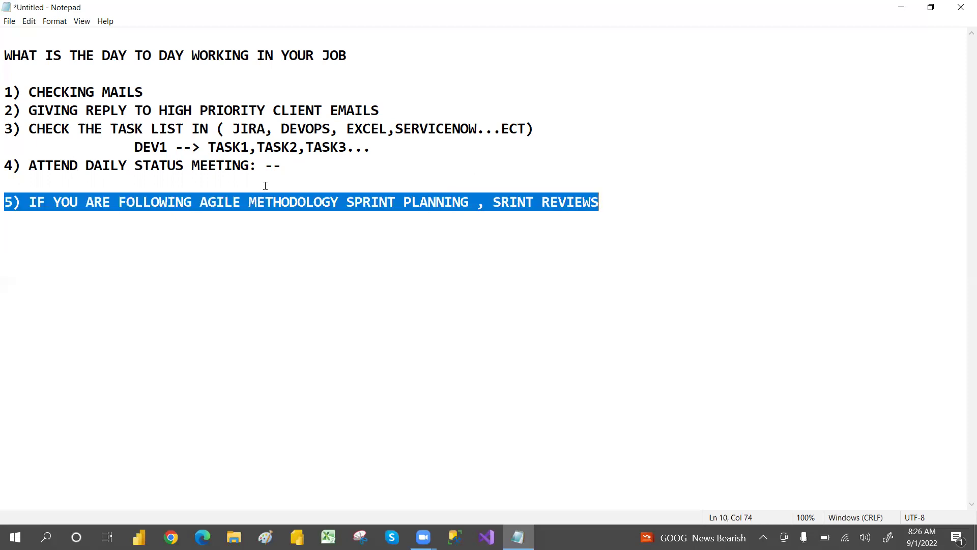
pyautogui.click(24, 186)
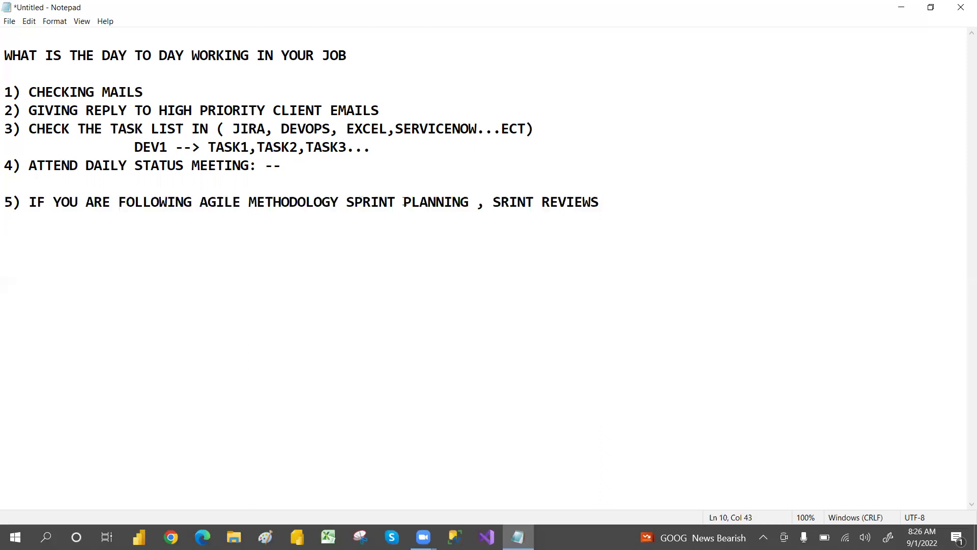
pyautogui.moveTo(345, 201); pyautogui.dragTo(613, 208)
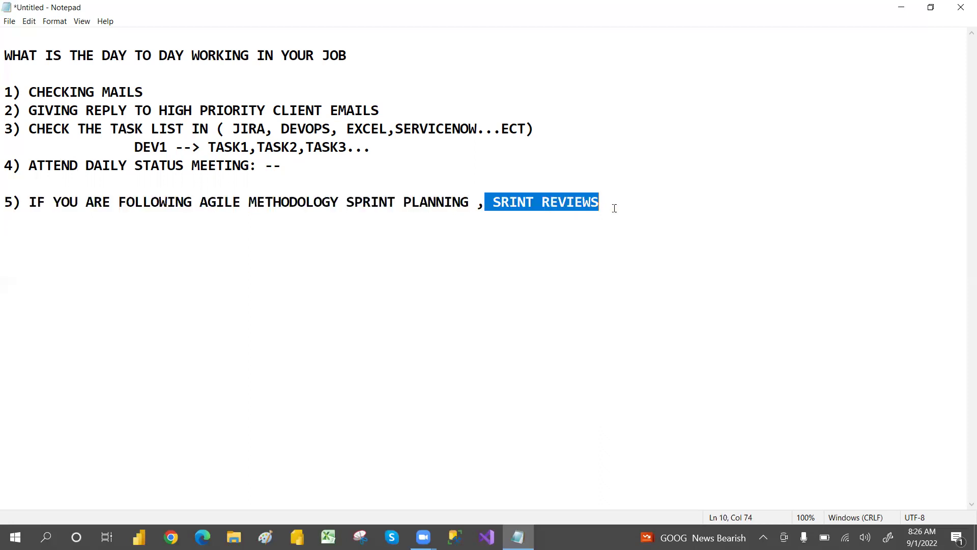
pyautogui.click(613, 207)
pyautogui.press('Return')
pyautogui.write('RE')
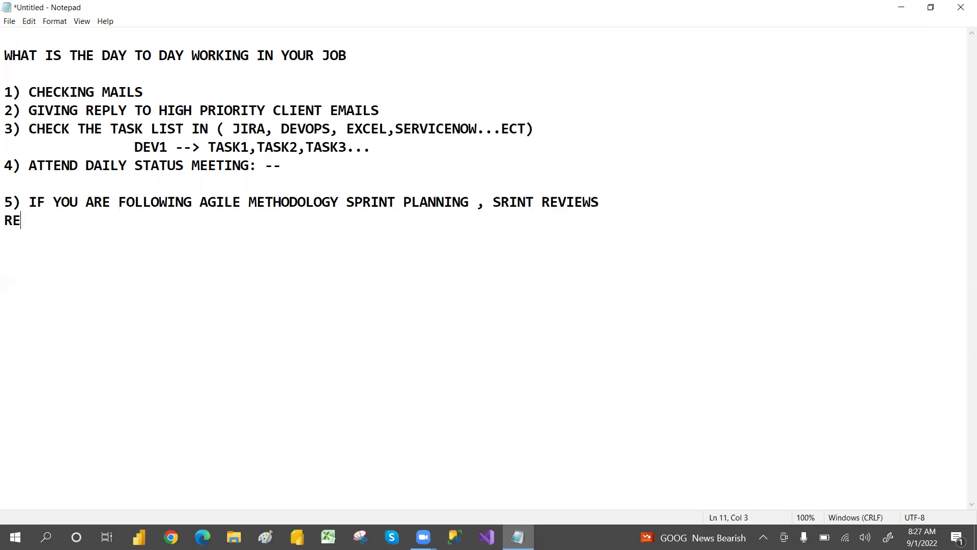
pyautogui.write('TRO SEP')
pyautogui.write('ECTIVE')
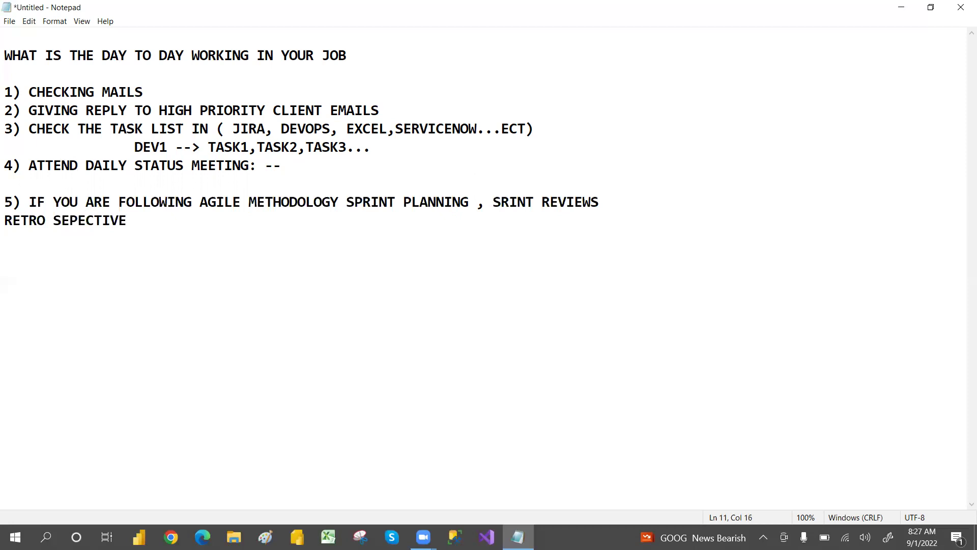
pyautogui.press('Return')
pyautogui.press('Return')
pyautogui.moveTo(5, 202); pyautogui.dragTo(153, 230)
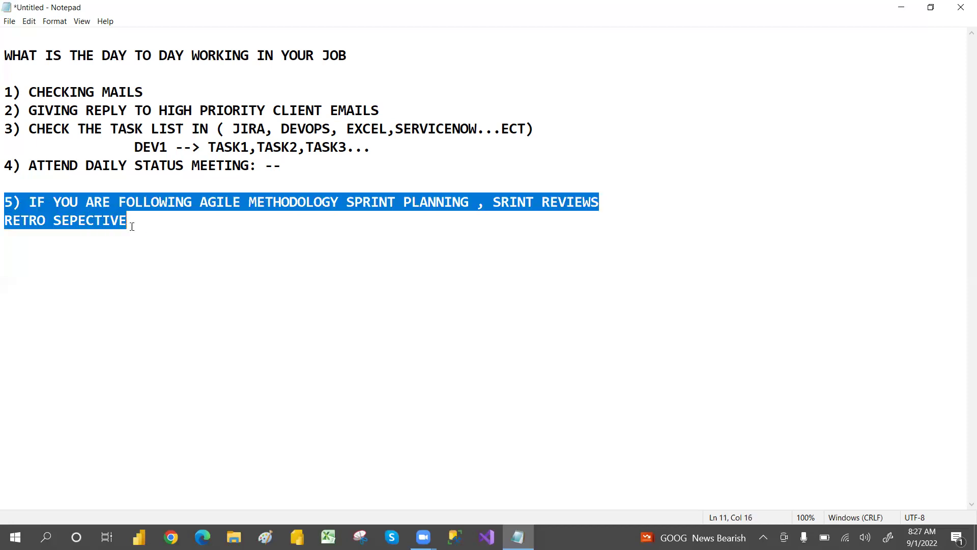
pyautogui.click(153, 231)
pyautogui.moveTo(200, 202); pyautogui.dragTo(340, 202)
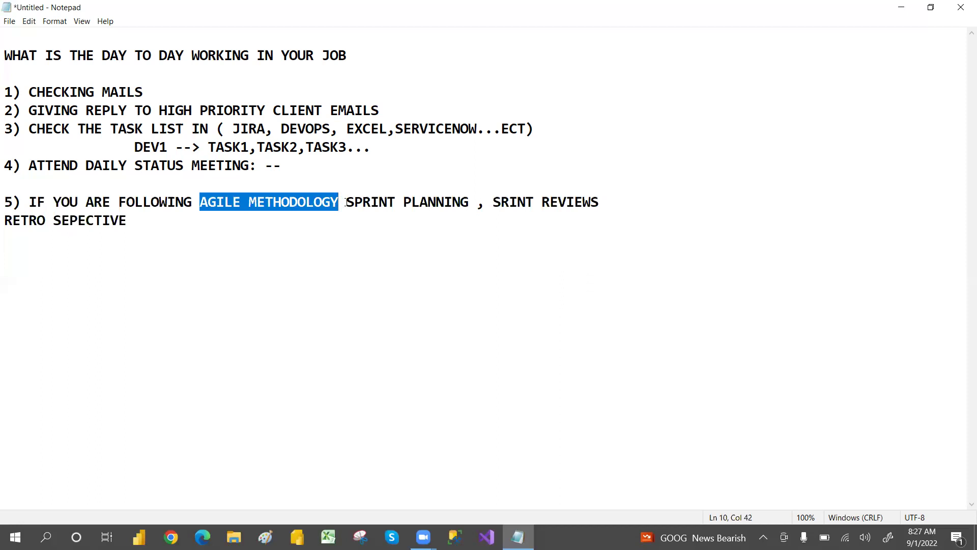
pyautogui.moveTo(347, 202); pyautogui.dragTo(599, 202)
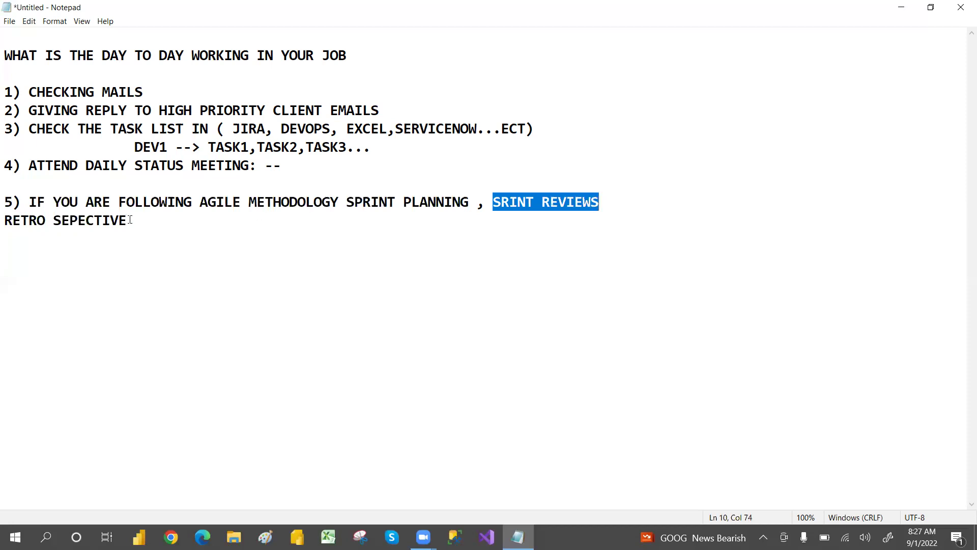
pyautogui.moveTo(127, 220); pyautogui.dragTo(5, 201)
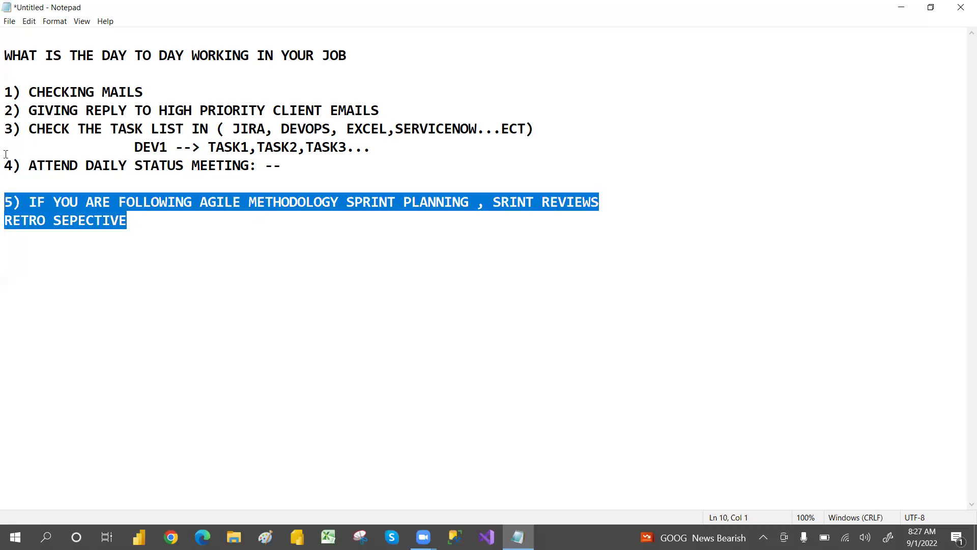
pyautogui.moveTo(5, 54); pyautogui.dragTo(362, 57)
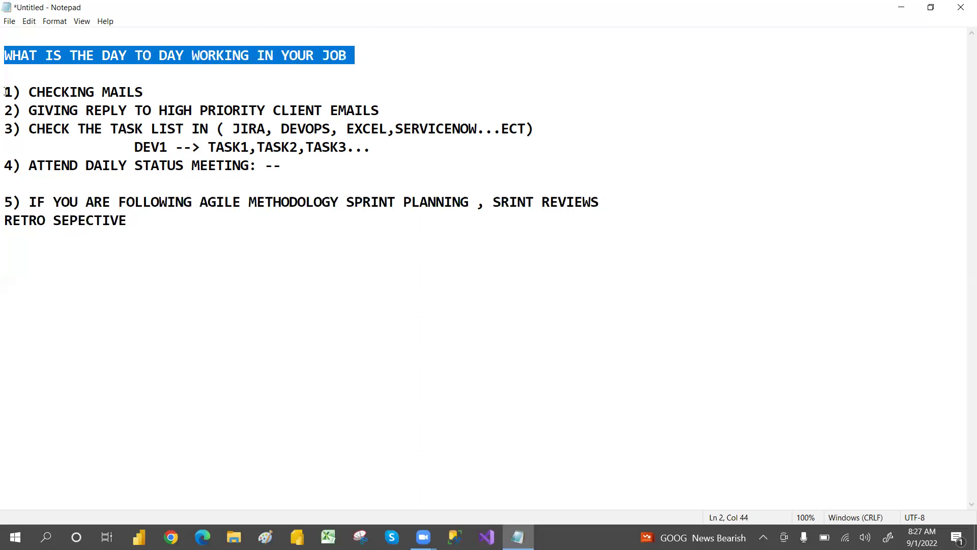
pyautogui.moveTo(6, 93); pyautogui.dragTo(308, 174)
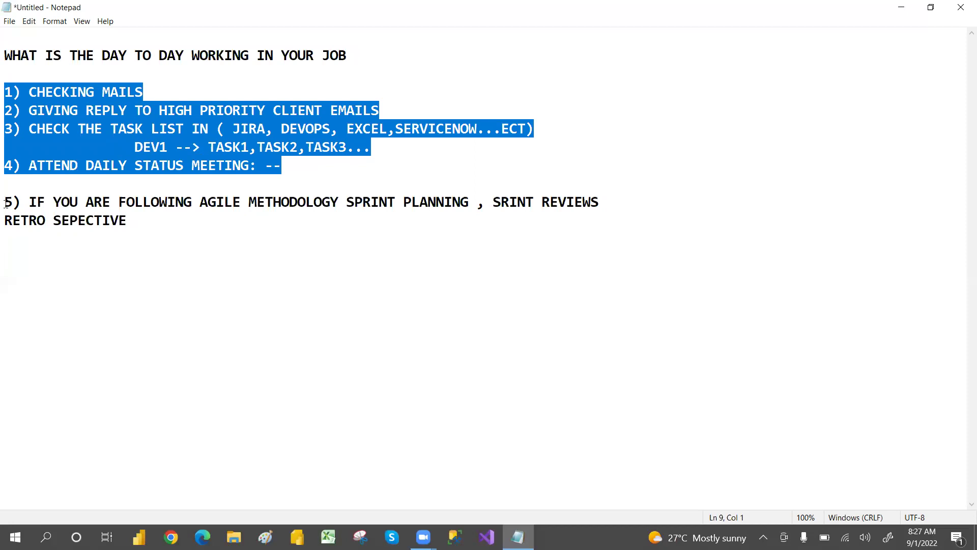
pyautogui.moveTo(6, 203); pyautogui.dragTo(126, 233)
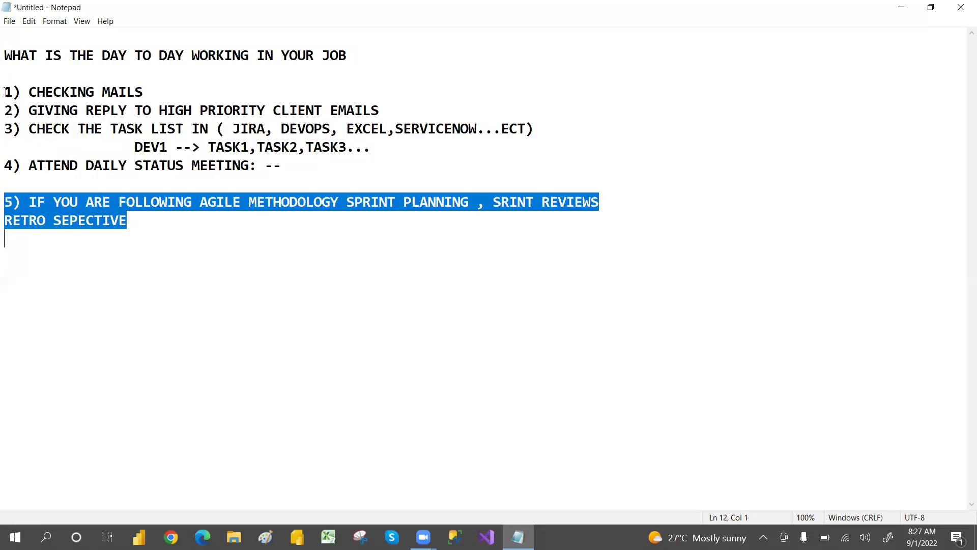
pyautogui.moveTo(5, 93); pyautogui.dragTo(145, 228)
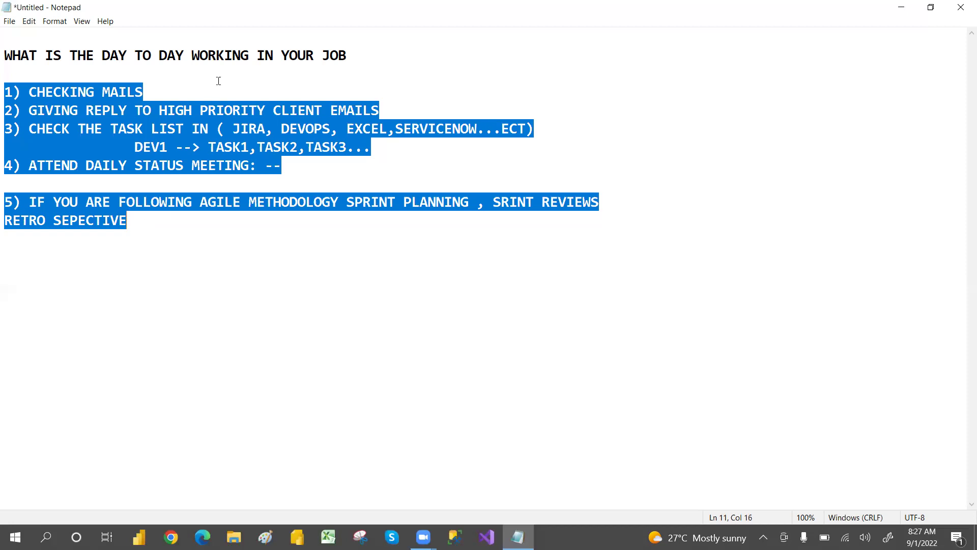
pyautogui.click(249, 80)
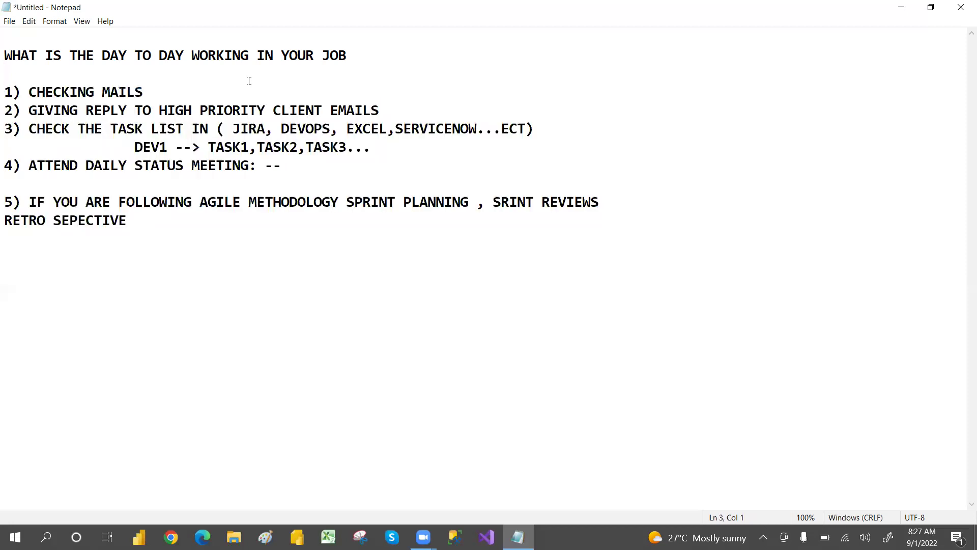